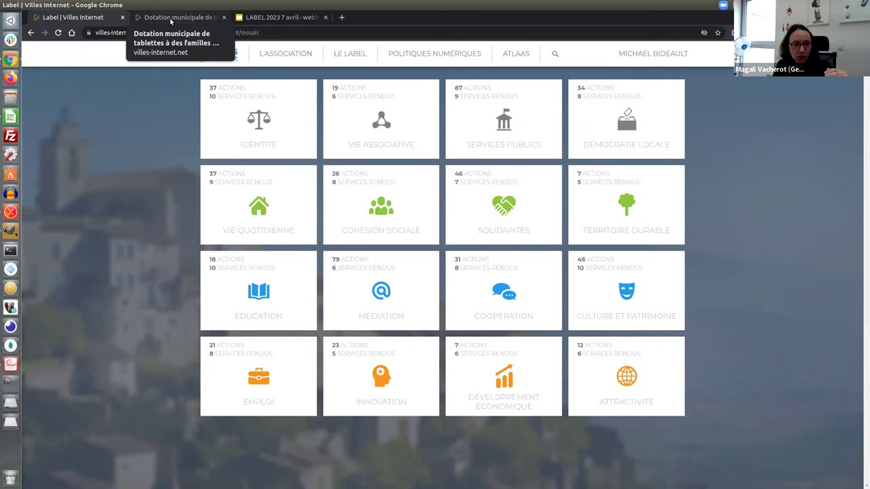
Open the action on municipal tablets for families in edit mode and review its sections down to Prestataires & Partenaires
left_click(170, 21)
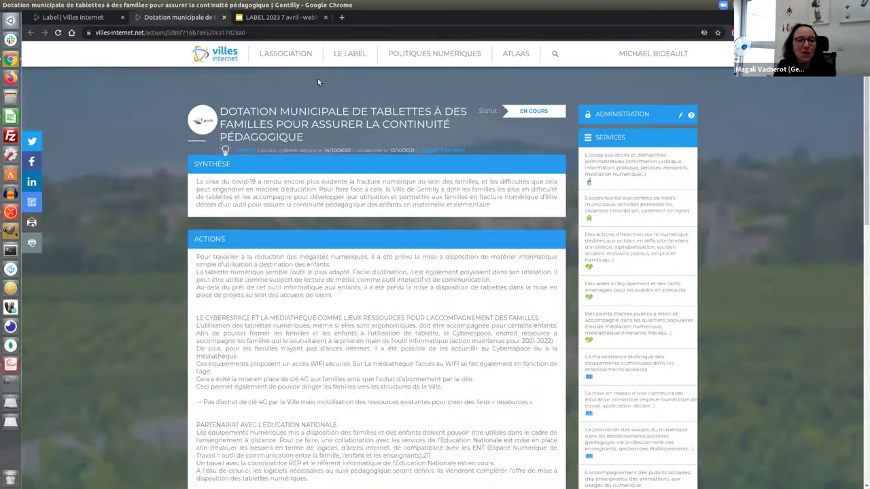
left_click(680, 117)
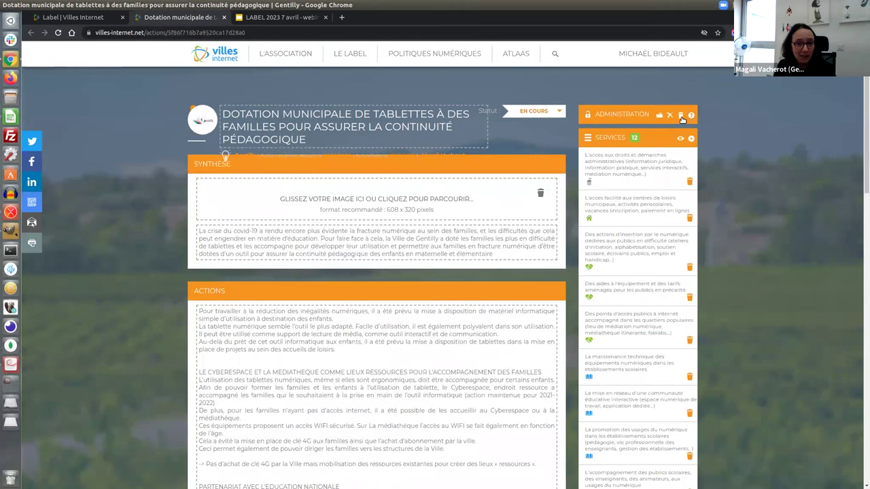
scroll(123, 396, "down", 1)
scroll(122, 396, "down", 15)
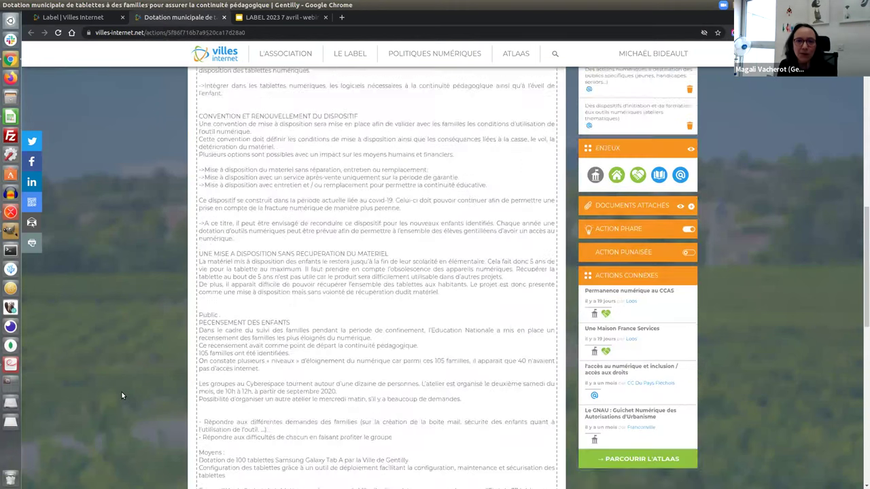
scroll(123, 395, "down", 2)
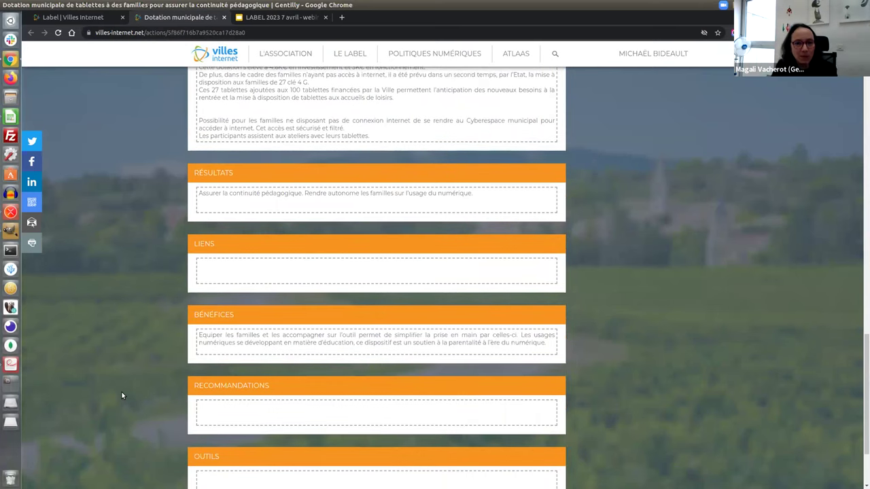
scroll(122, 396, "down", 3)
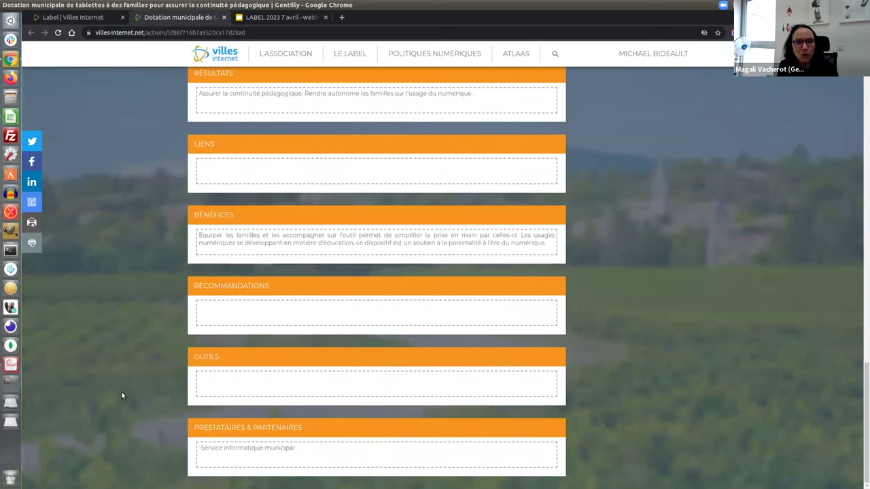
Look back over the tablet action's fields up to its title and leave edit mode
scroll(122, 395, "up", 3)
scroll(121, 396, "up", 5)
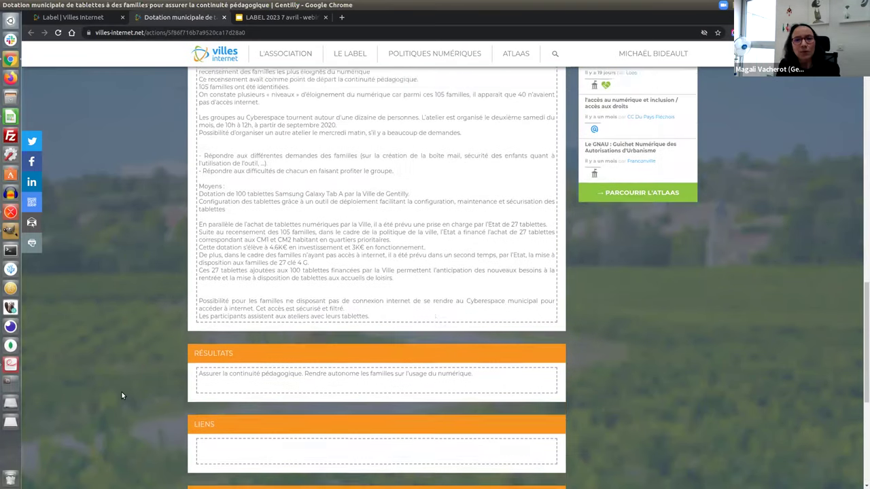
scroll(122, 396, "up", 9)
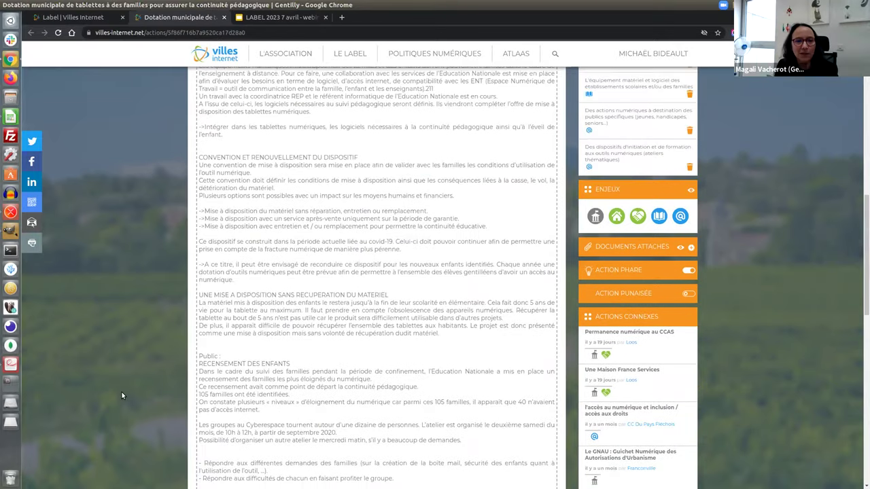
scroll(122, 395, "up", 10)
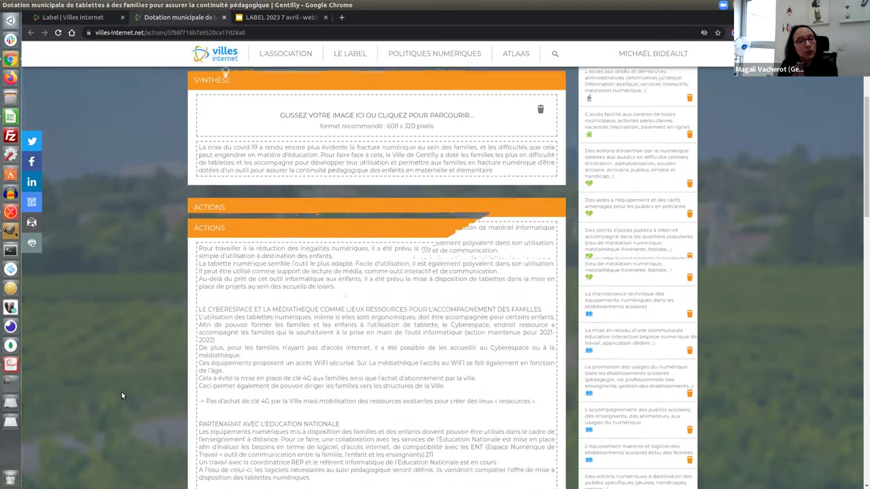
scroll(122, 395, "up", 3)
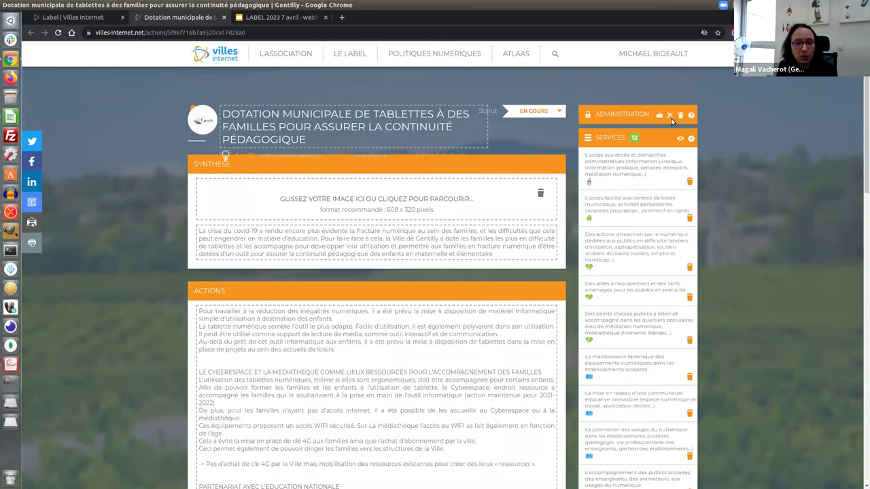
left_click(669, 116)
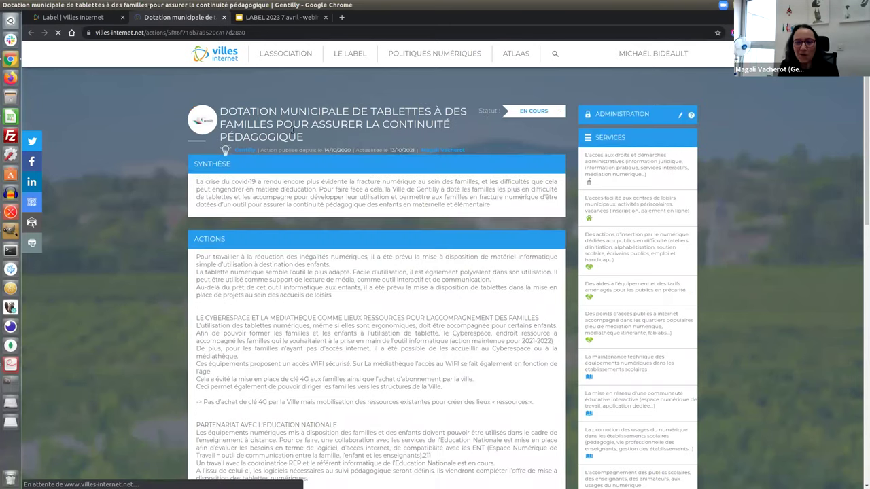
Go to Gentilly's page, open the publication "Au plus proche des jeunes" and look over its content
left_click(247, 151)
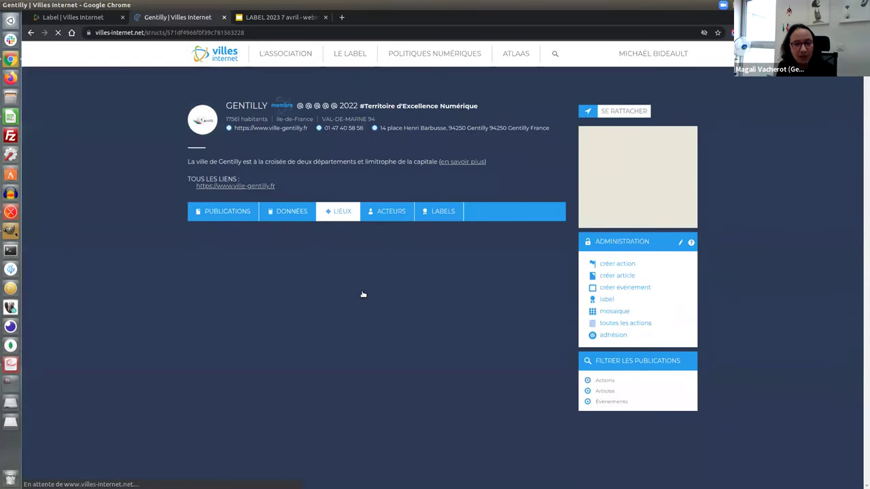
scroll(154, 378, "down", 1)
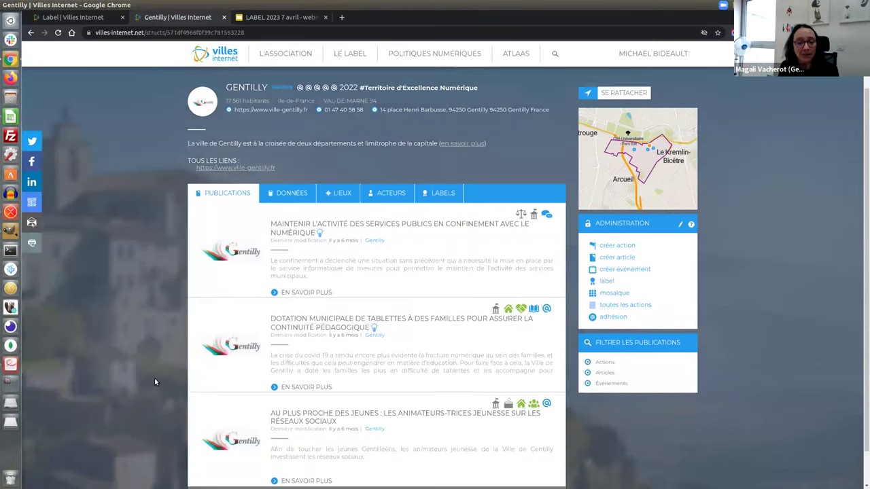
scroll(154, 378, "down", 2)
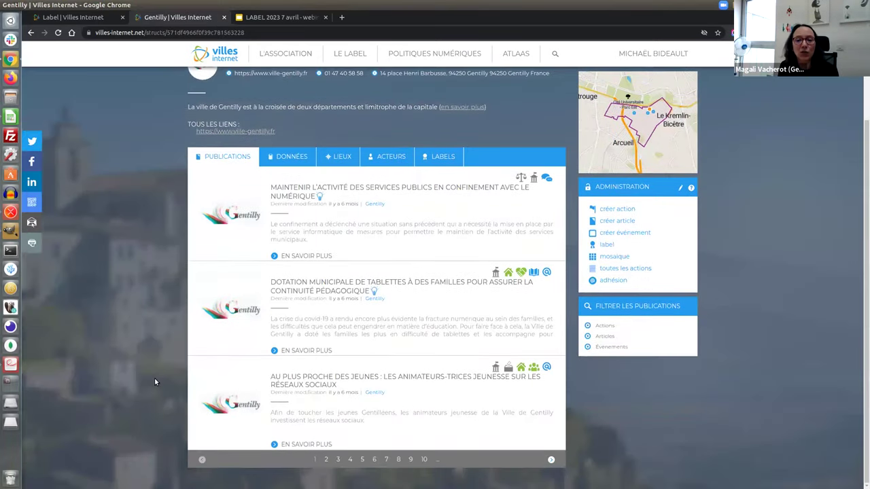
left_click(290, 380)
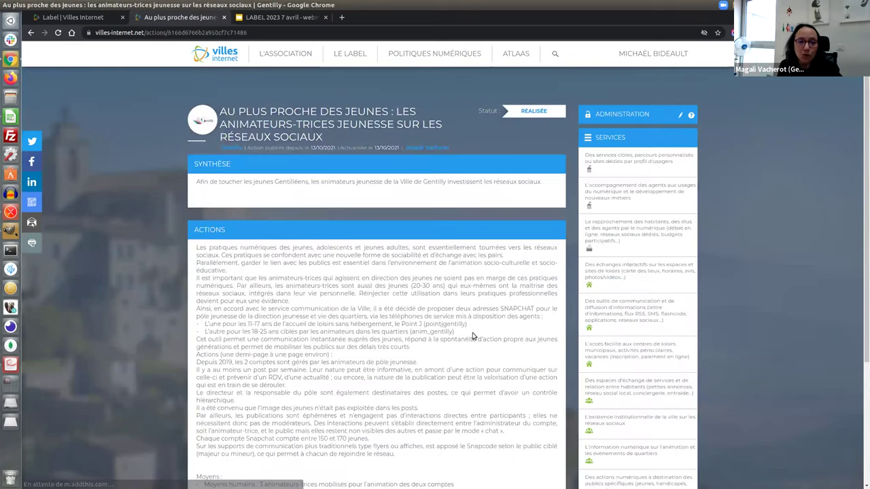
scroll(863, 157, "down", 3)
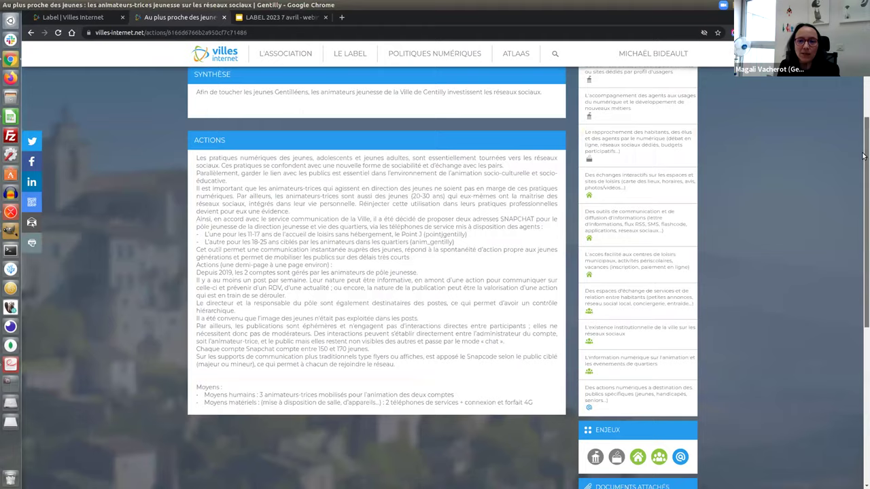
scroll(864, 156, "up", 2)
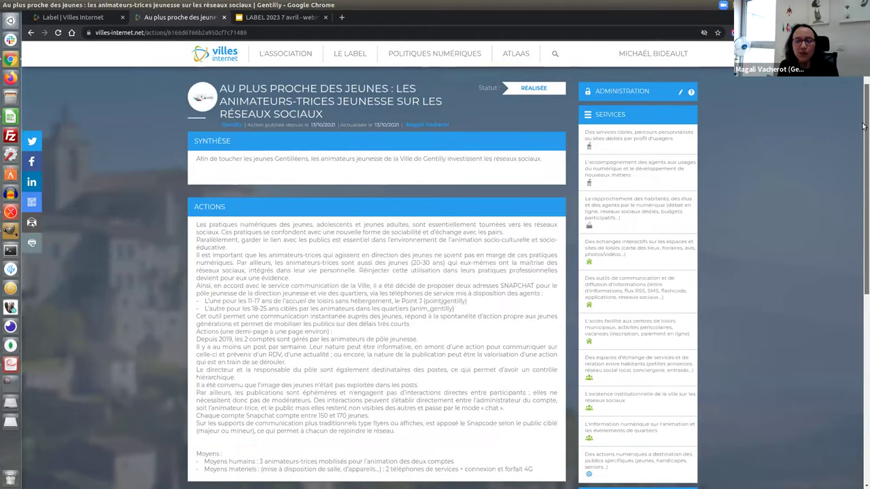
Put the youth social media action in edit mode and review its fields from Résultats to Prestataires & Partenaires
left_click(681, 95)
left_click_drag(865, 115, 852, 323)
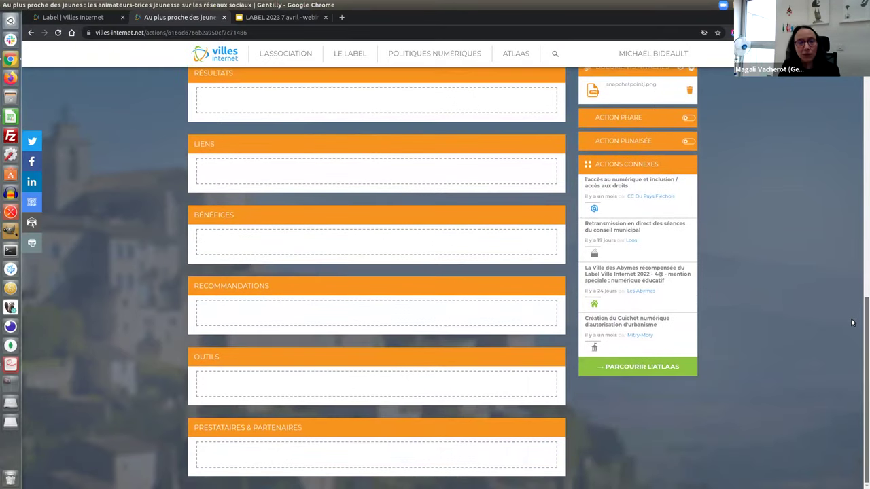
left_click_drag(865, 327, 856, 68)
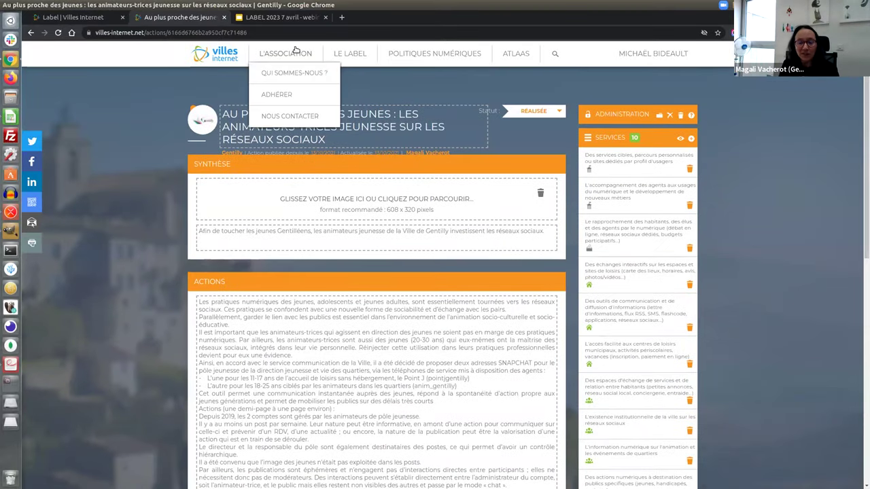
From Gentilly's page, open the report of all its actions and look through the first entries
left_click(77, 19)
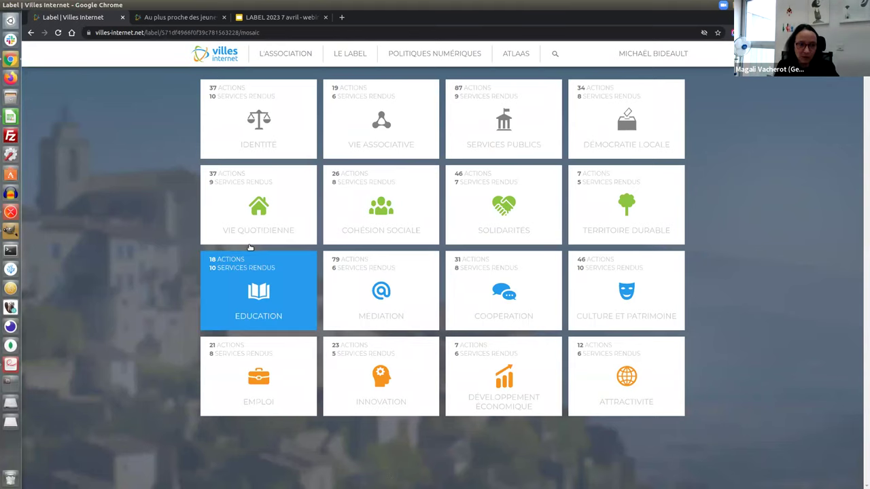
left_click(182, 20)
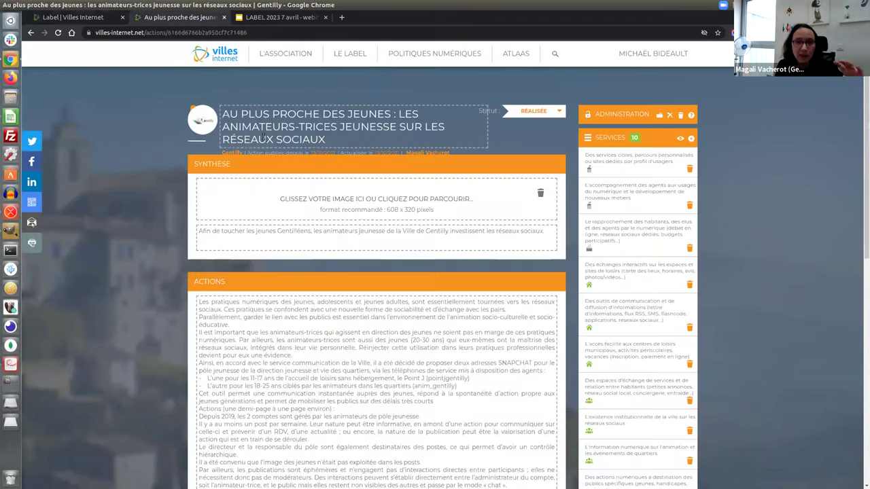
left_click(238, 155)
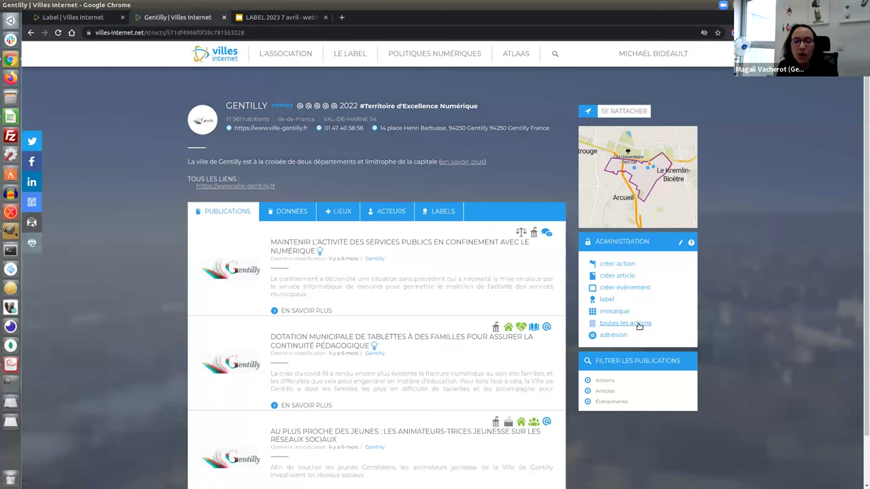
left_click(639, 327)
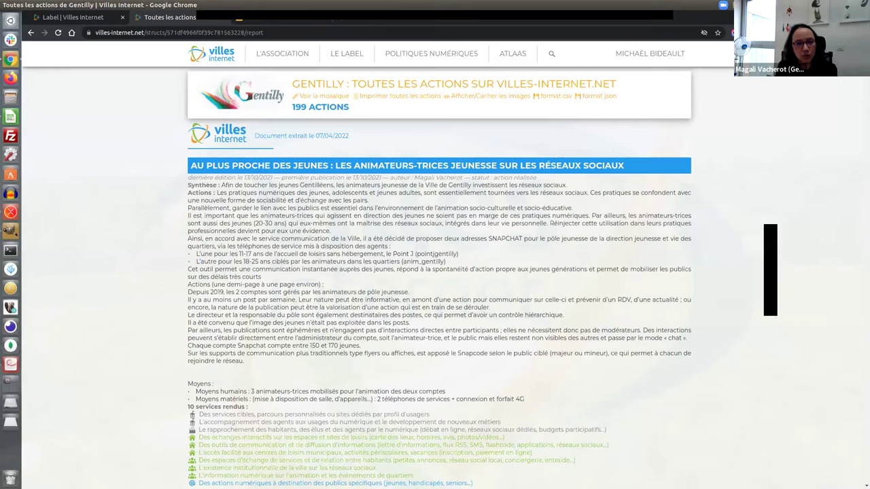
scroll(439, 272, "down", 15)
scroll(797, 135, "down", 10)
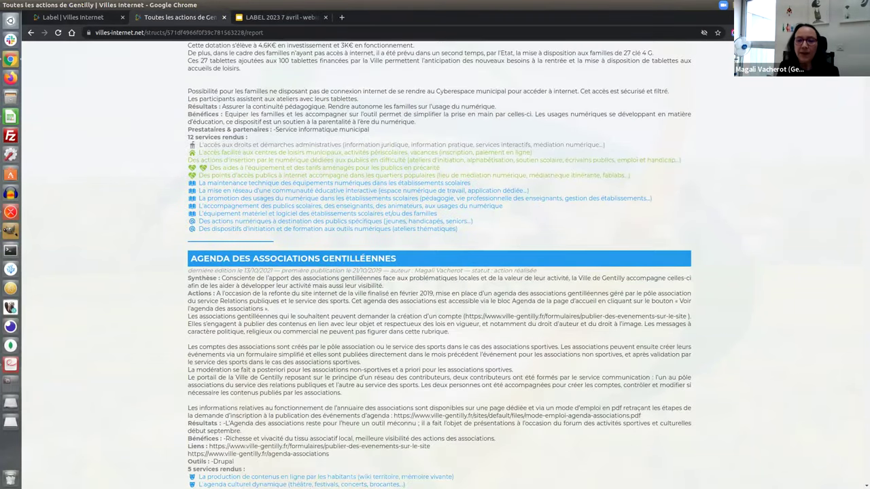
scroll(439, 272, "up", 20)
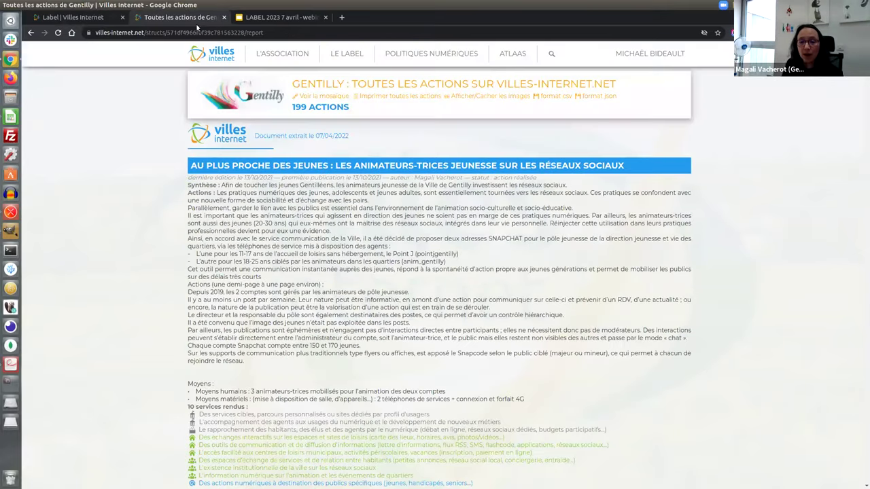
Return to the label mosaic, expand the Solidarités theme and examine its list of digital services
left_click(72, 18)
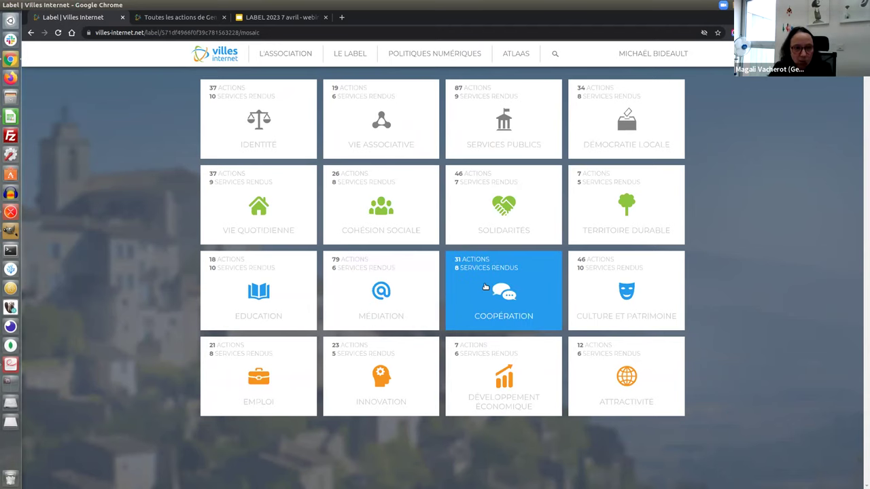
left_click(536, 211)
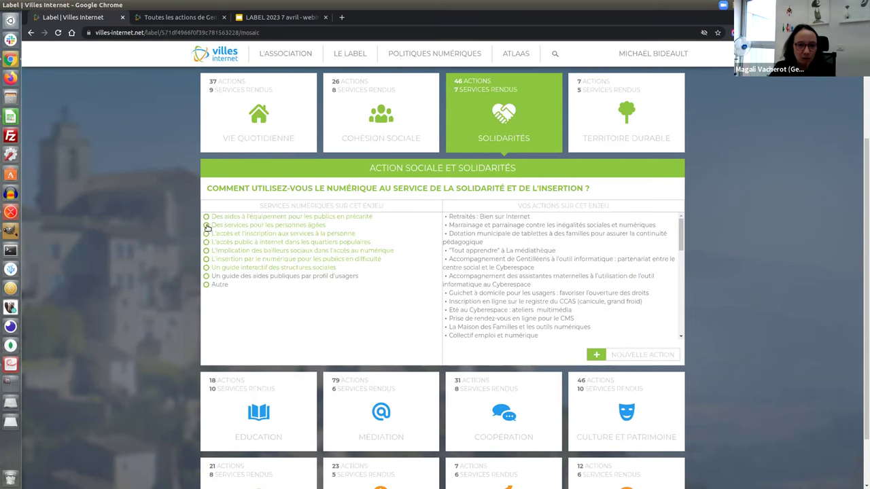
scroll(207, 231, "up", 1)
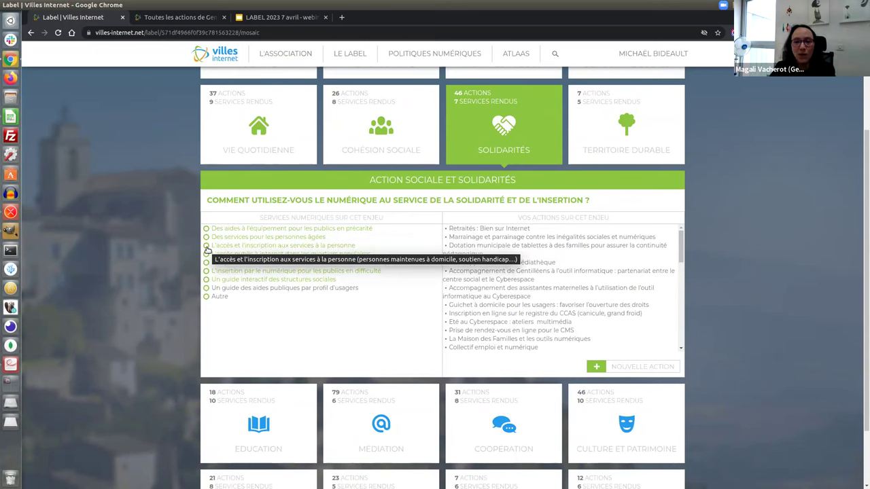
left_click(207, 249)
left_click(207, 255)
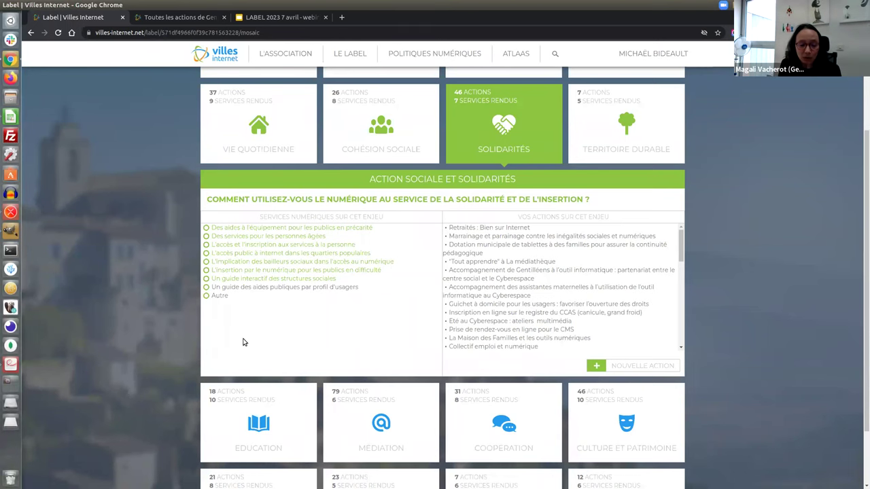
Browse the city's actions listed under Solidarités, then collapse the theme
scroll(424, 247, "up", 1)
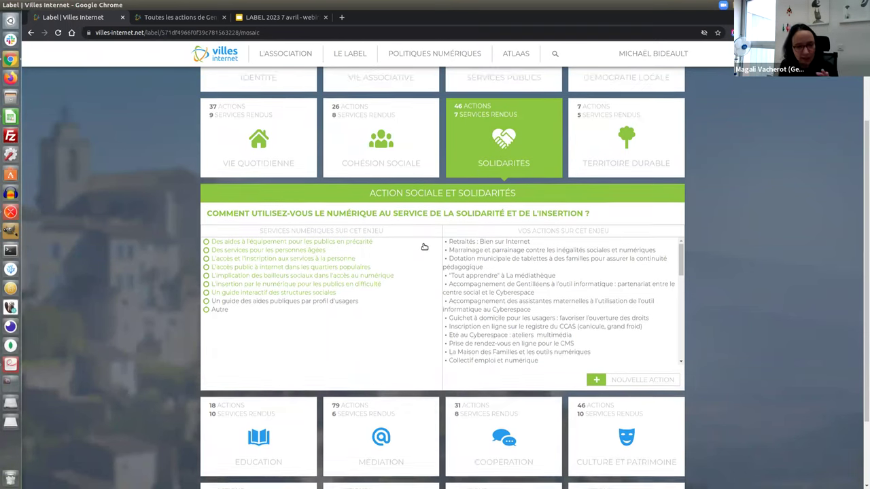
scroll(425, 247, "up", 1)
left_click_drag(684, 299, 680, 333)
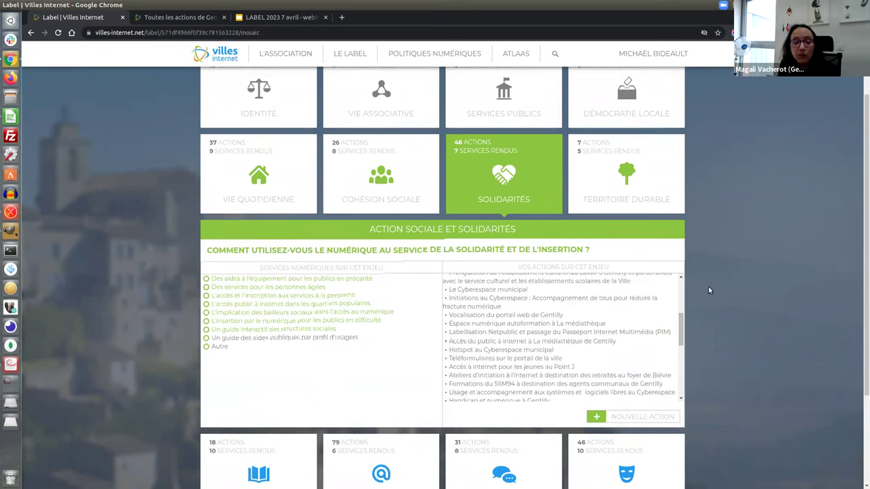
scroll(709, 290, "up", 1)
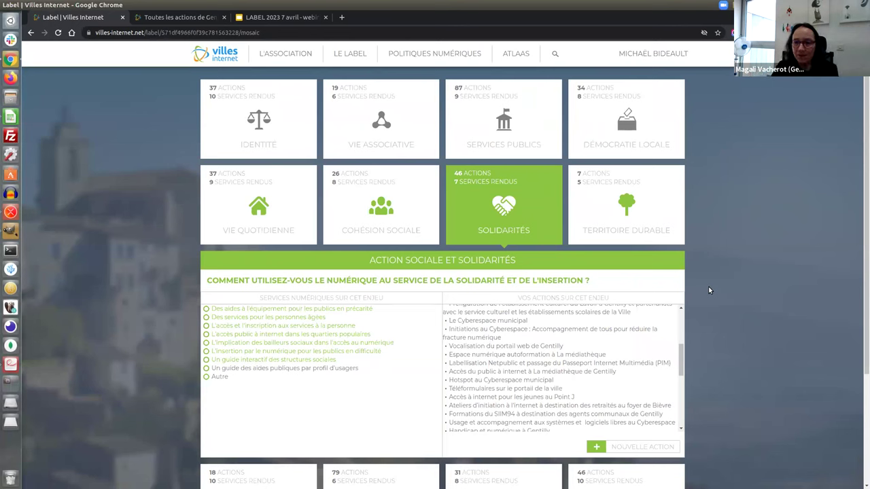
left_click(530, 208)
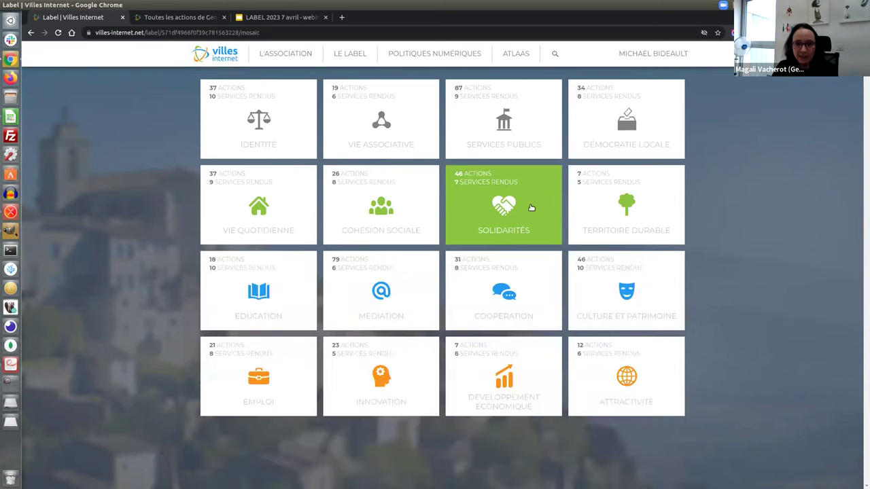